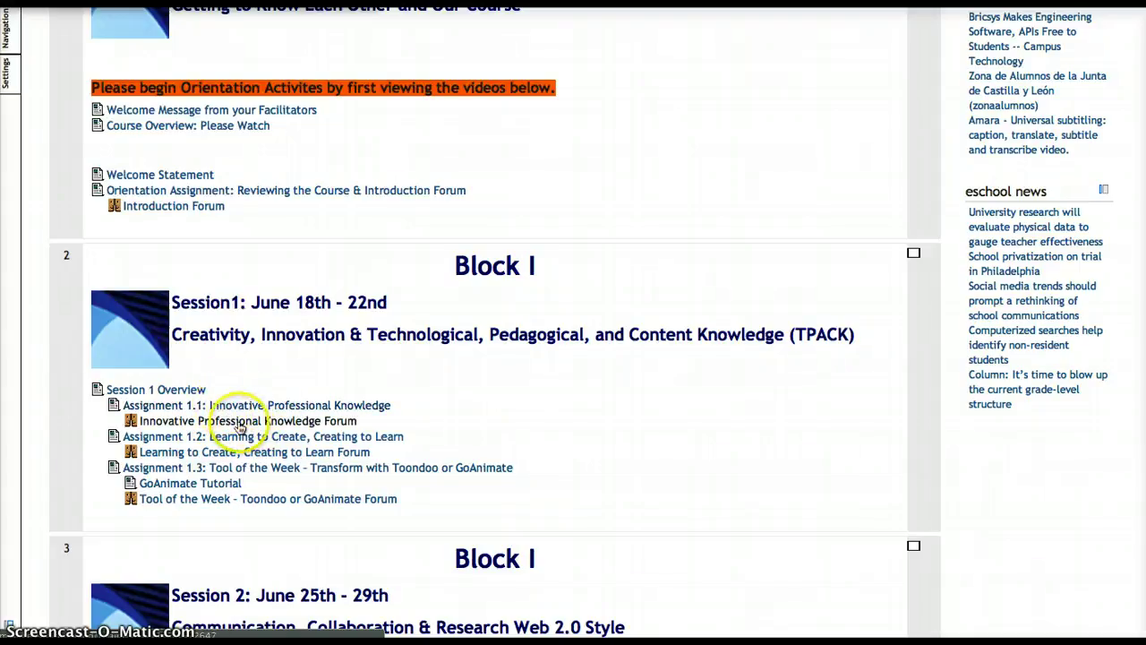
- Open the Innovative Professional Knowledge Forum under Assignment 1.1 on the course page
click(239, 424)
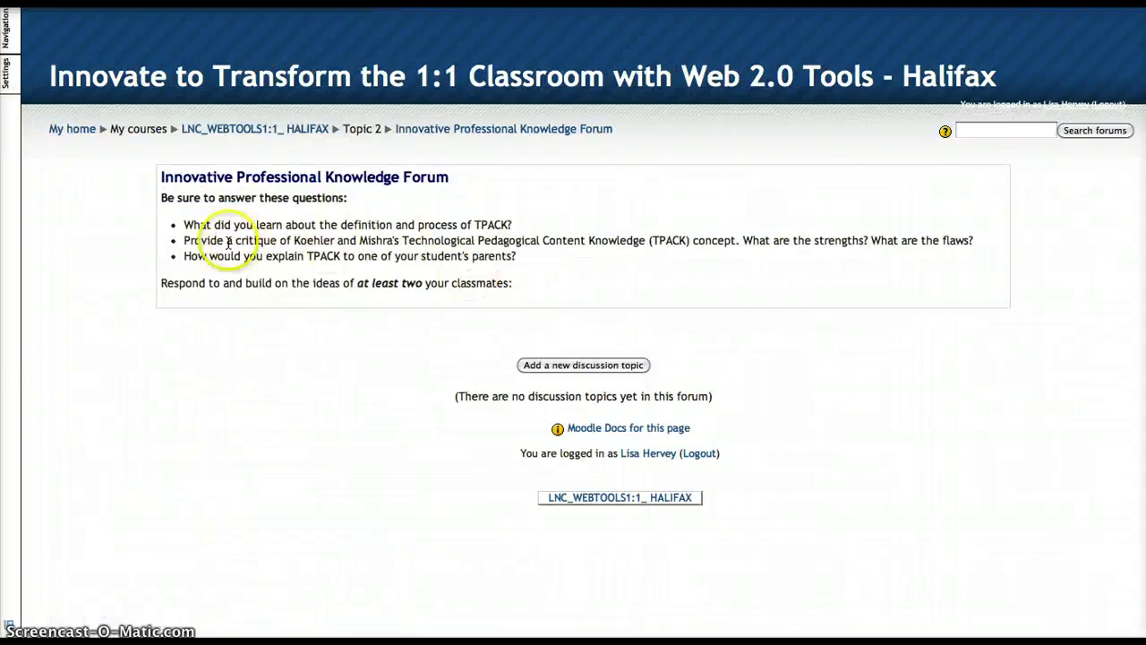
drag(179, 225, 519, 261)
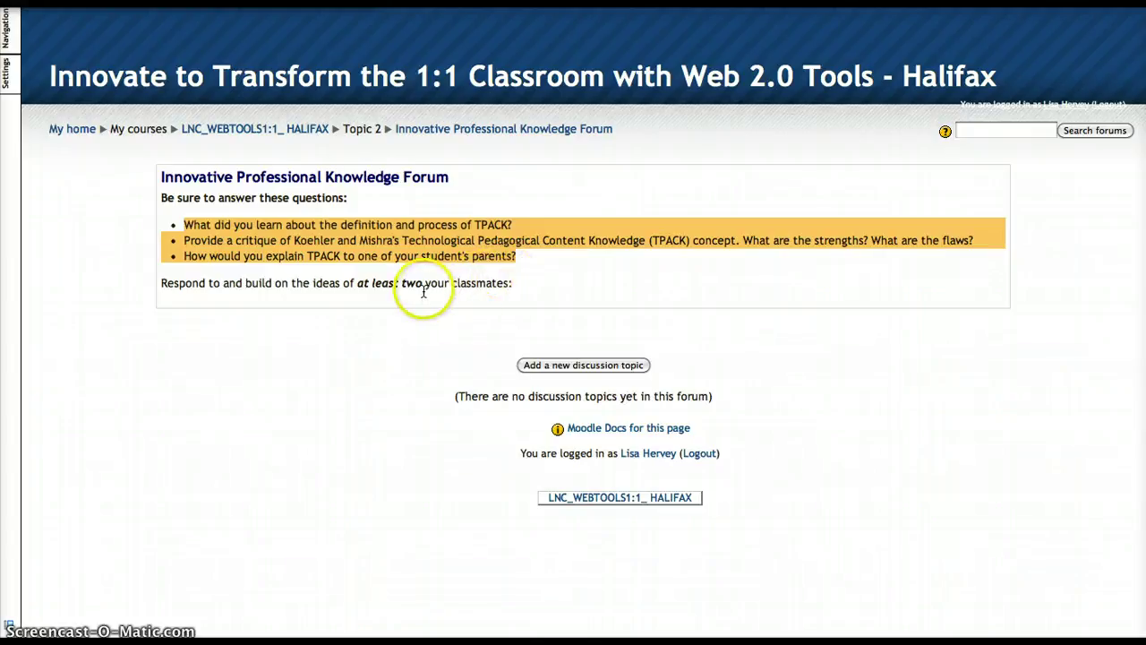
click(557, 288)
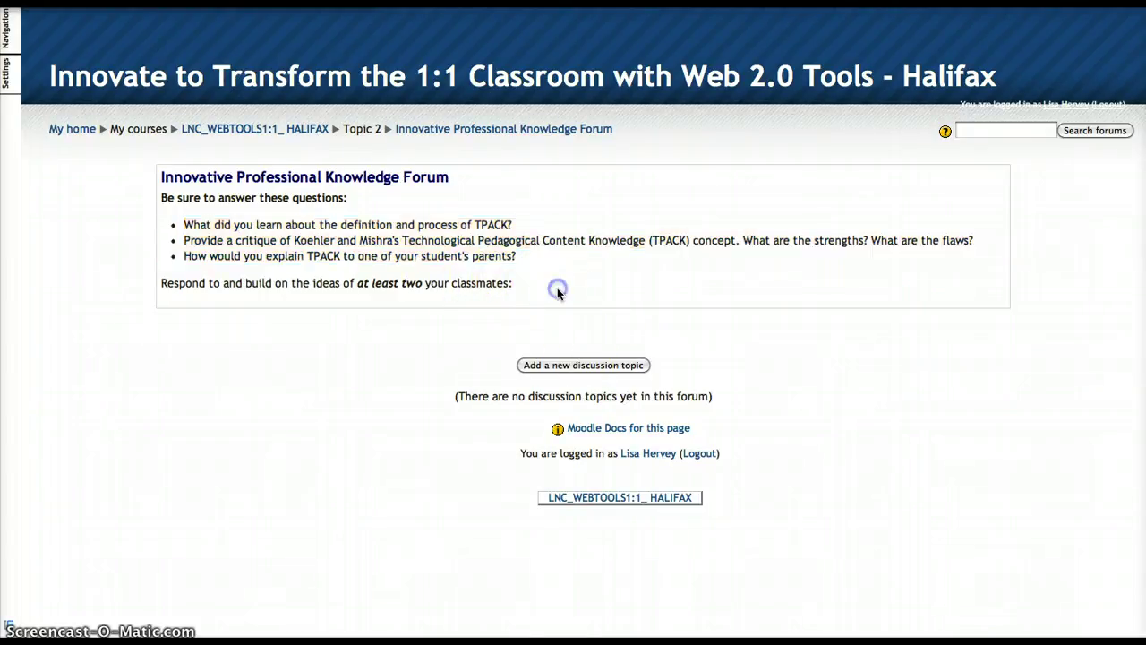
- Add a new discussion topic and put the cursor in the empty Message box
click(580, 366)
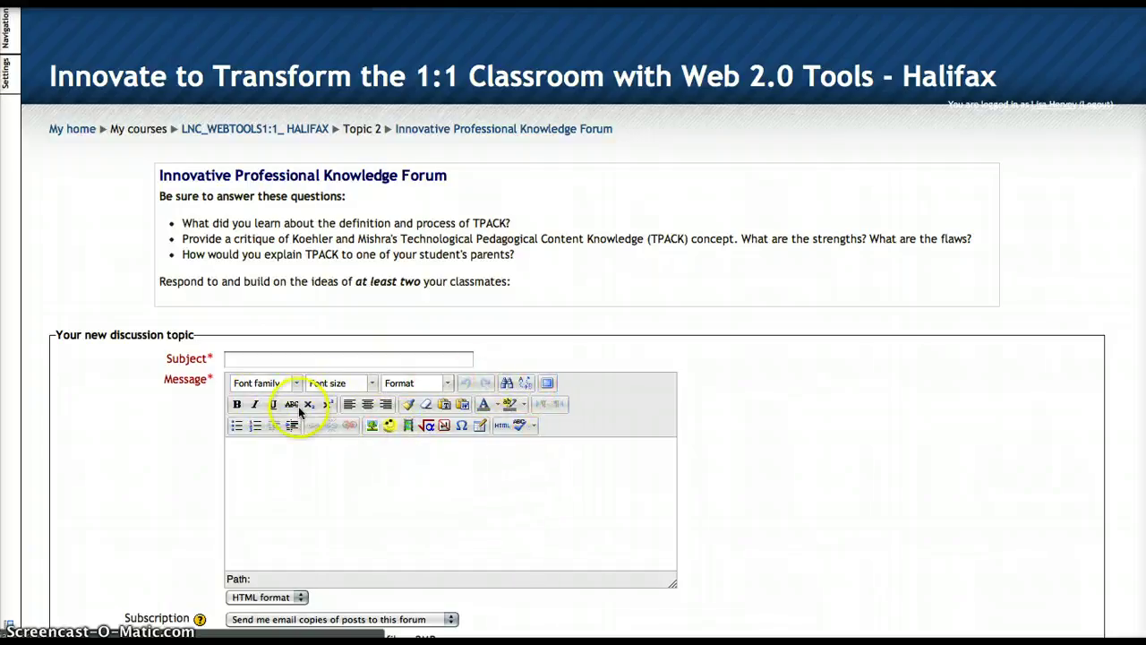
click(292, 452)
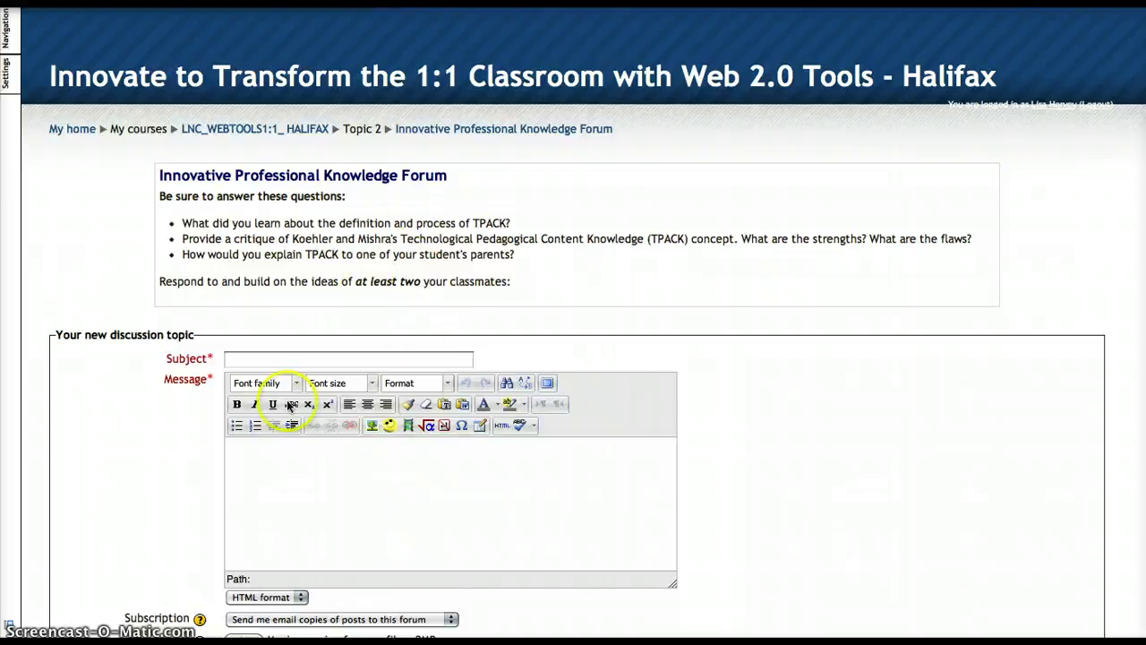
click(256, 453)
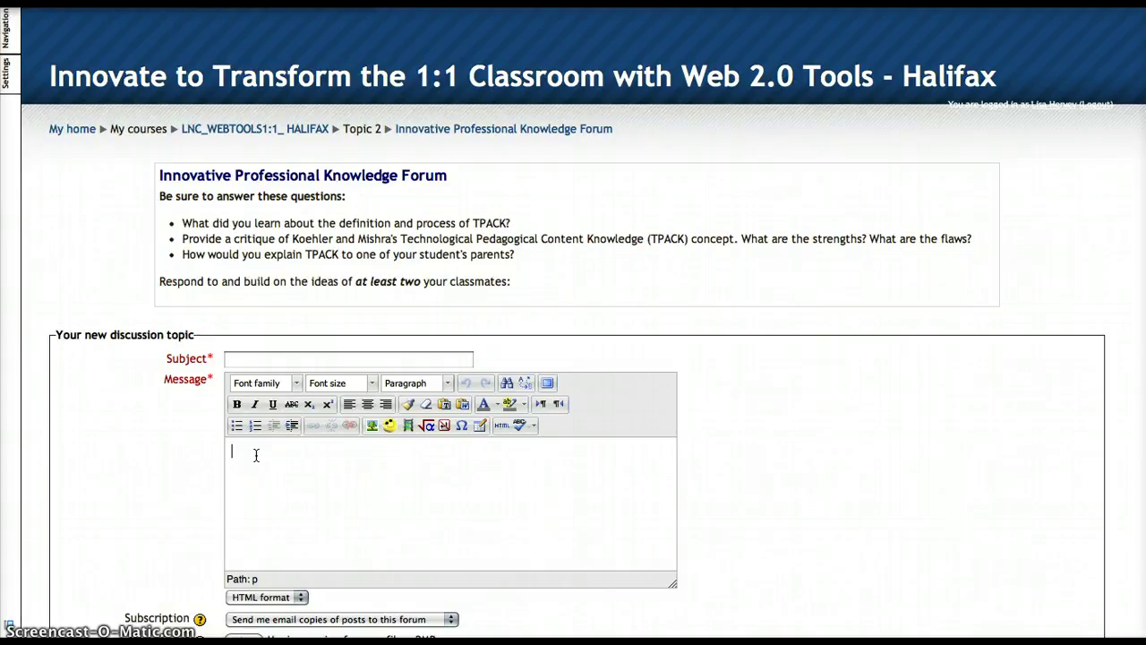
- Write 'Start answer' in the discussion message body
text(Start answer)
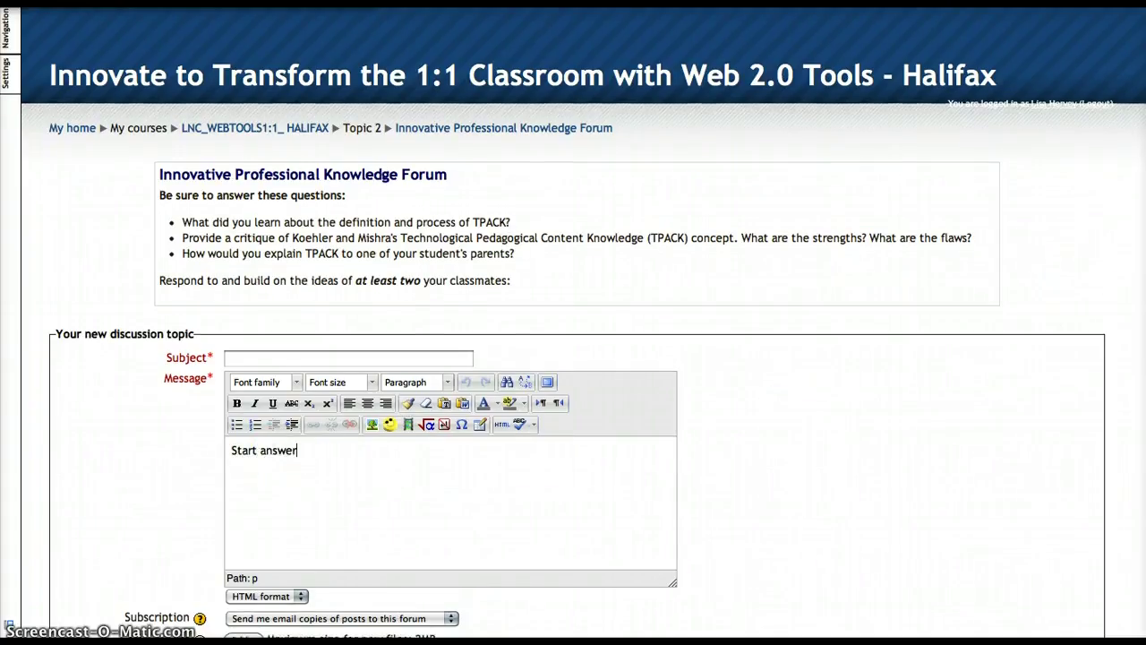
scroll(1128, 242, down, 3)
scroll(573, 322, up, 3)
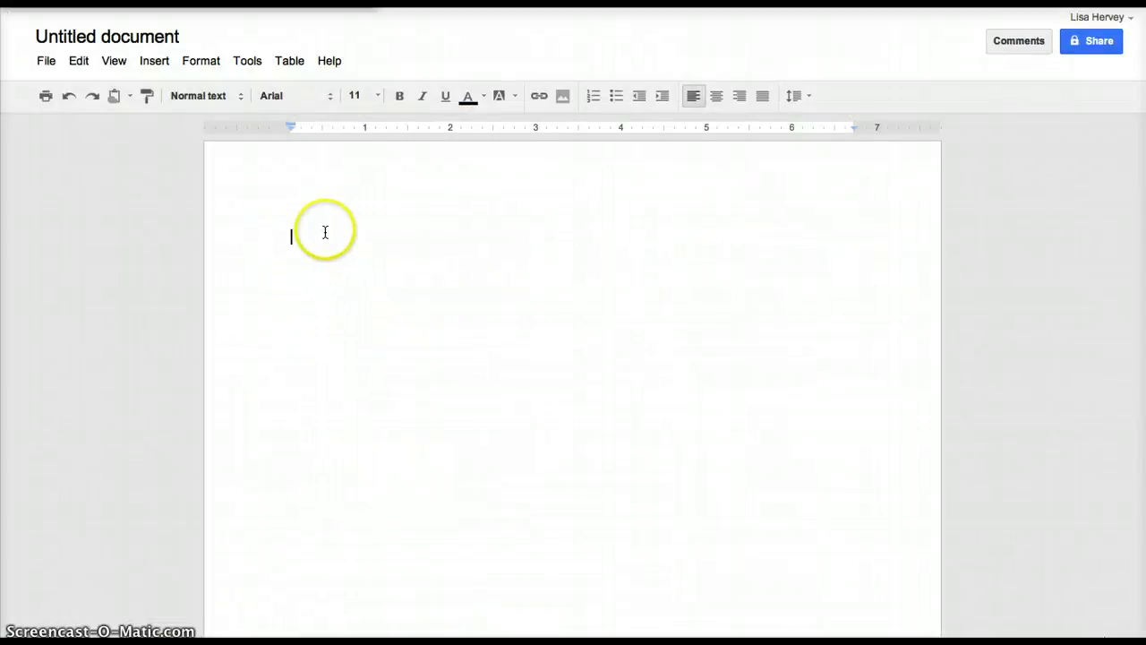
- Type 'Start' in the Google Doc, copy it, and paste it after 'Start answer'
click(325, 232)
click(318, 231)
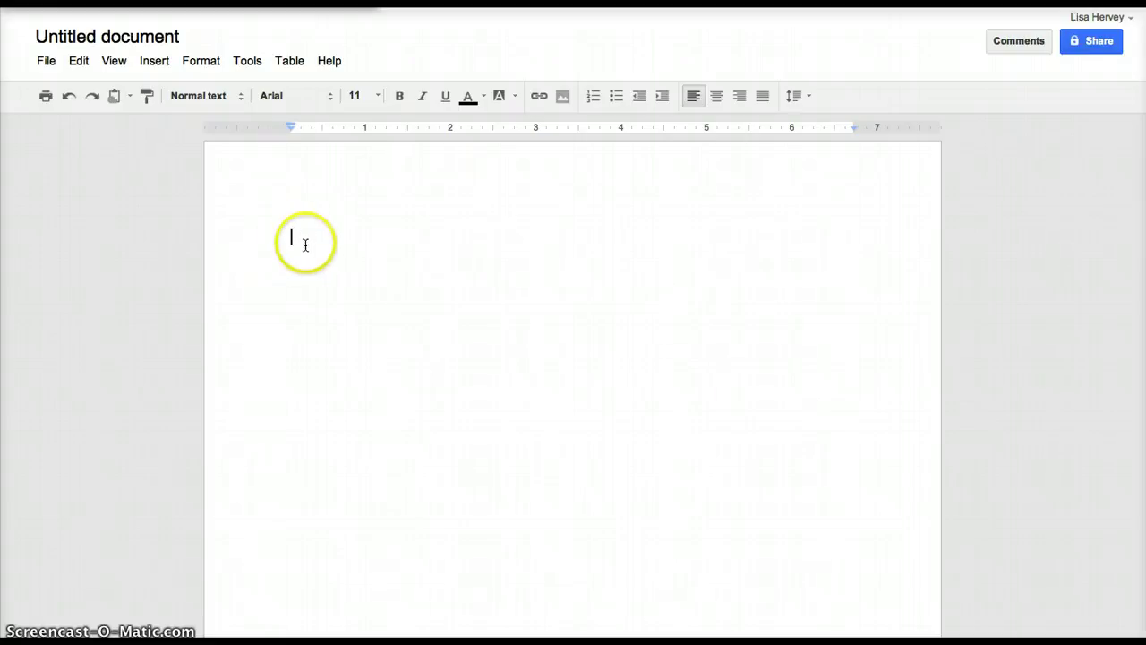
text(Start)
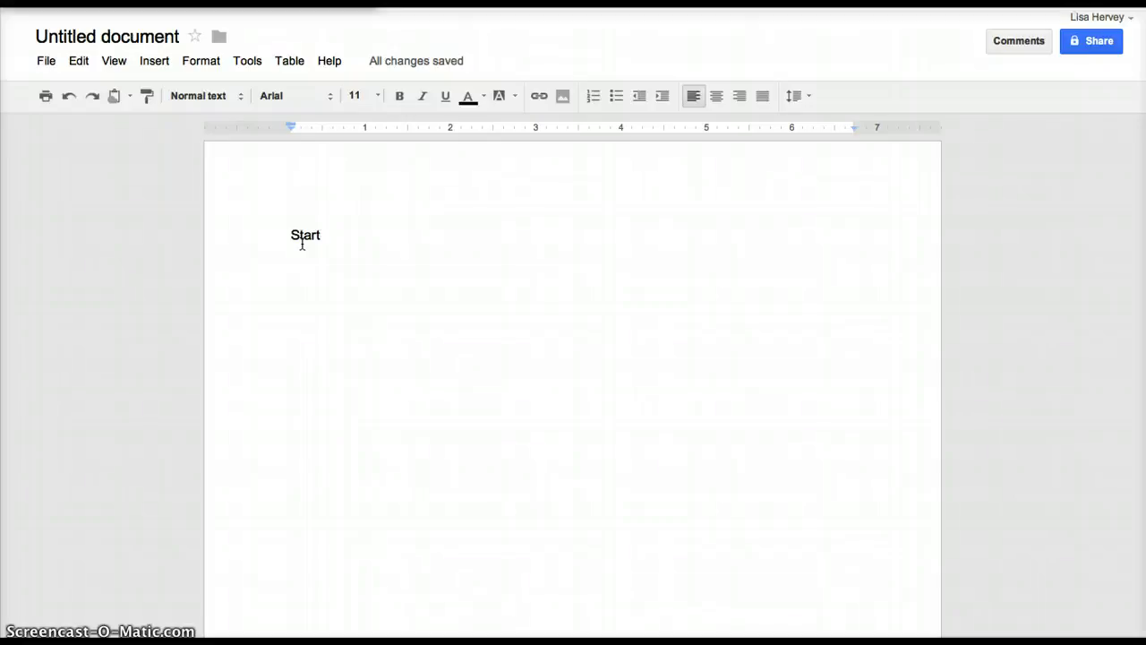
drag(279, 233, 346, 236)
key(ctrl+c)
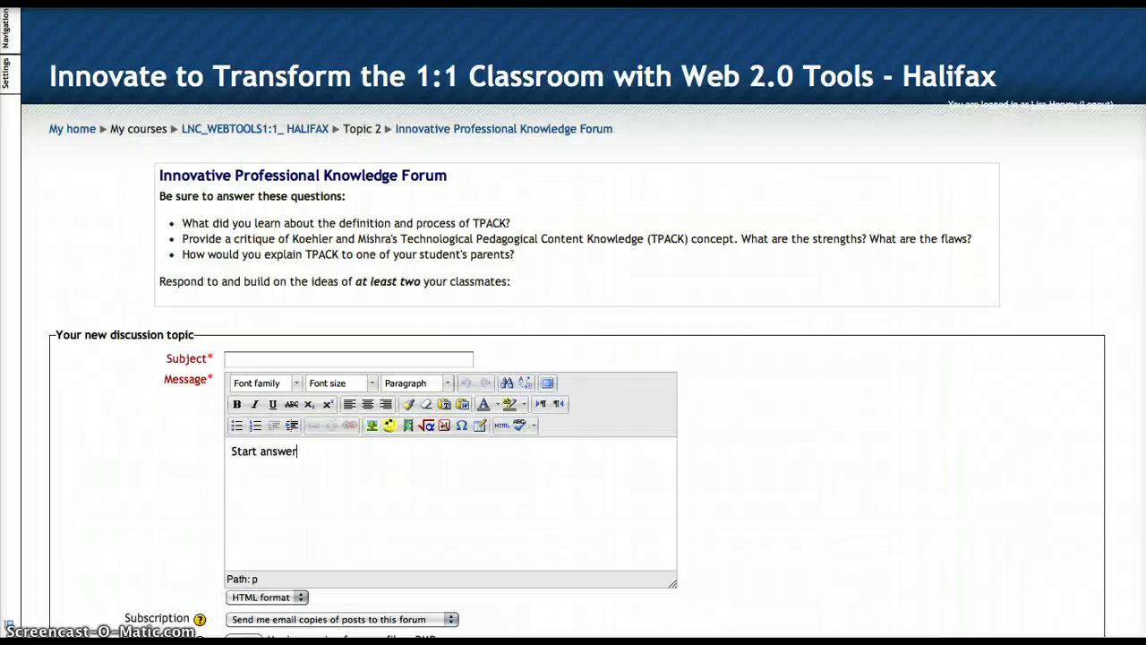
click(299, 511)
key(ctrl+v)
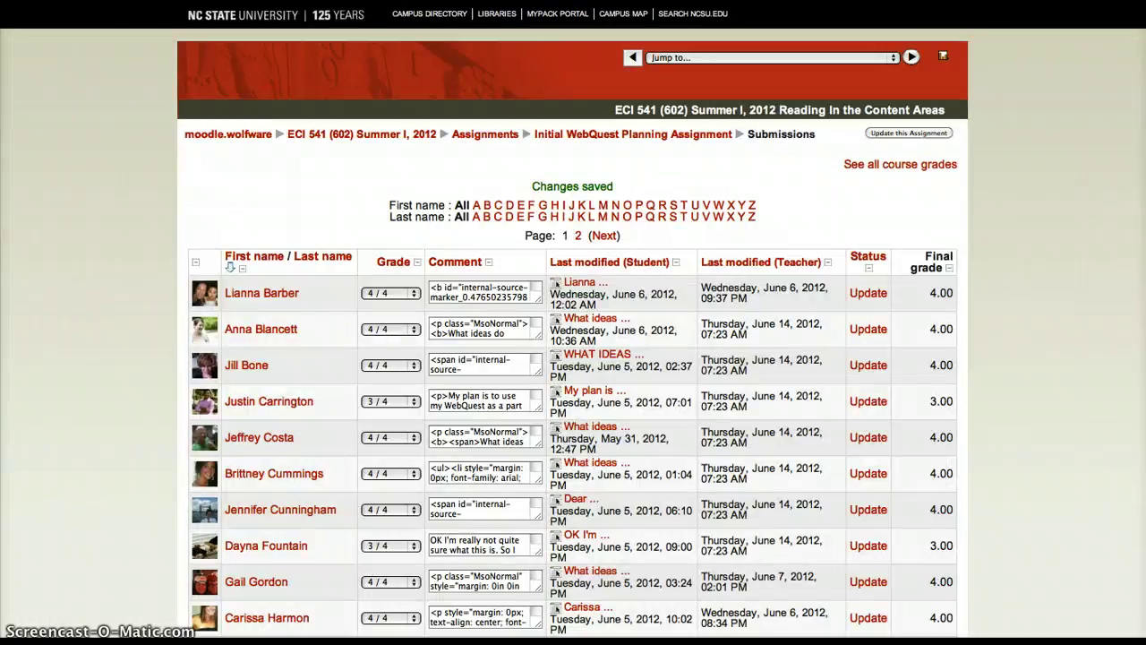
- Paste the assignment submissions URL onto a new line of the message and select it
double_click(328, 224)
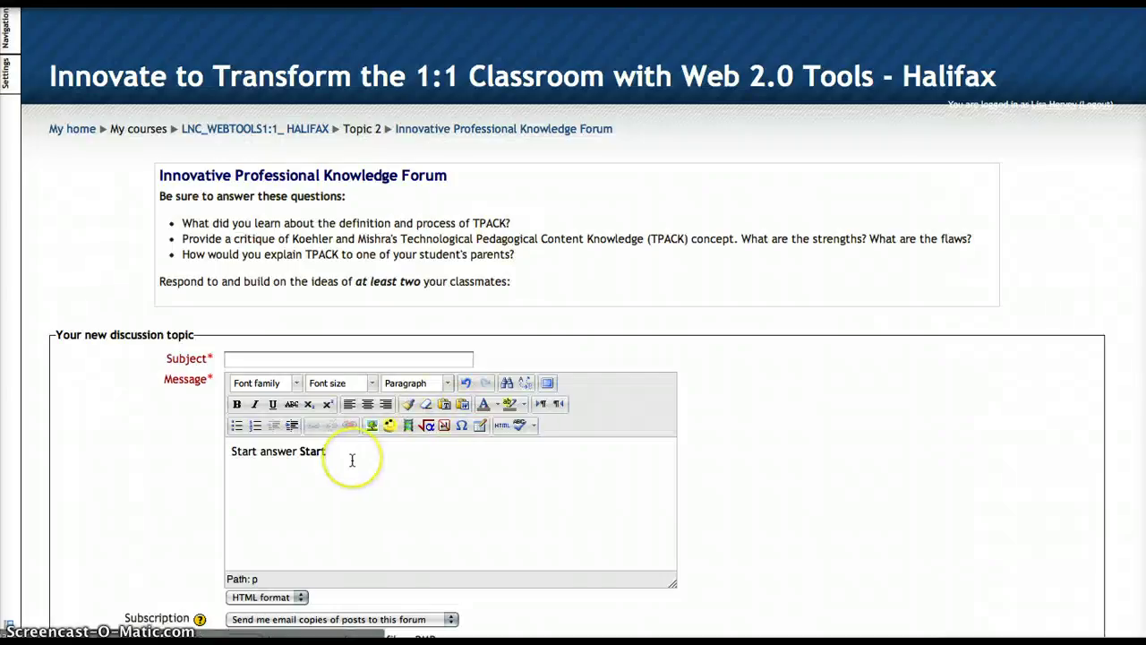
click(352, 460)
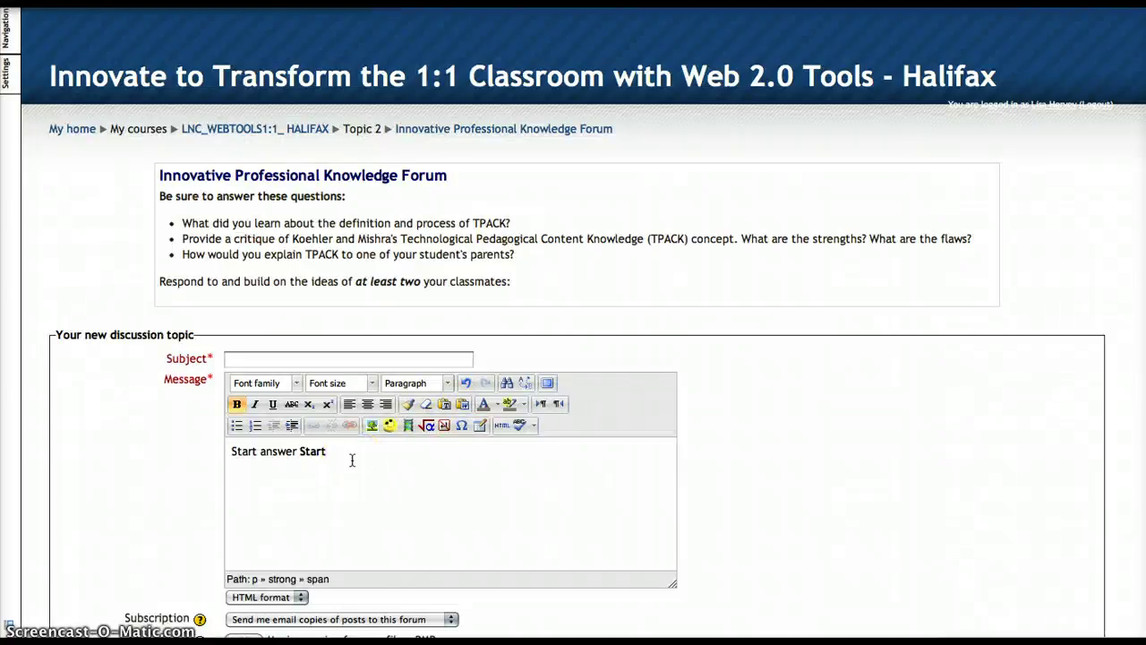
text(http://moodle.wolfware.ncsu.edu/mod/assignment/submissions.php)
drag(594, 481, 220, 470)
key(ctrl+c)
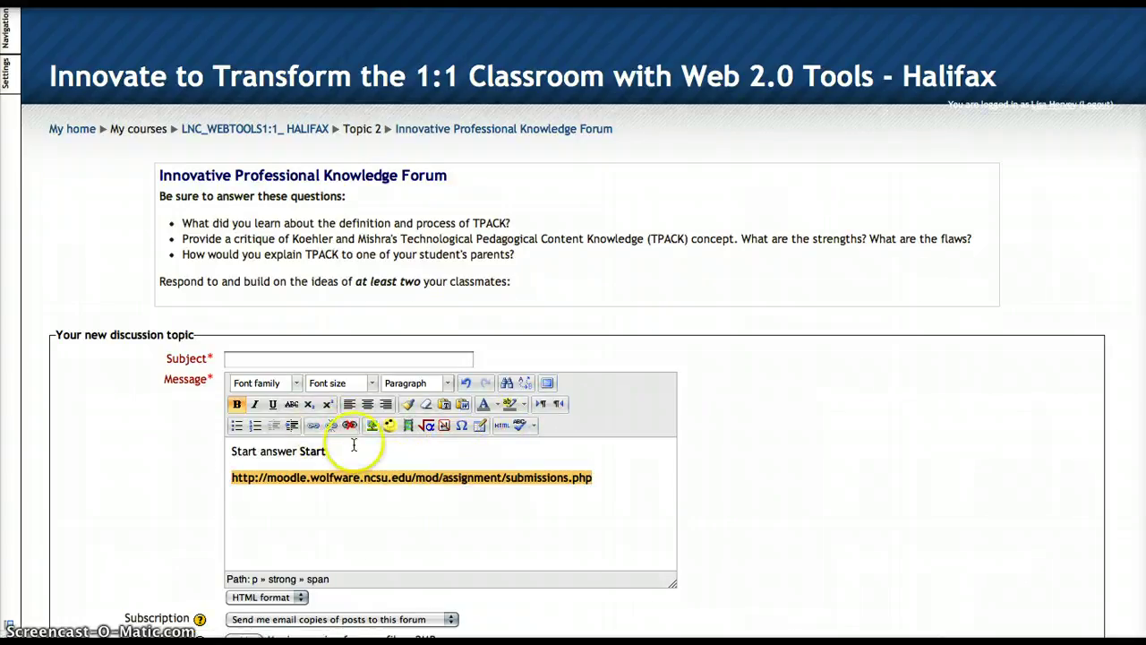
- Link the selected text to the submissions URL through the Insert/Edit Link dialog
click(314, 428)
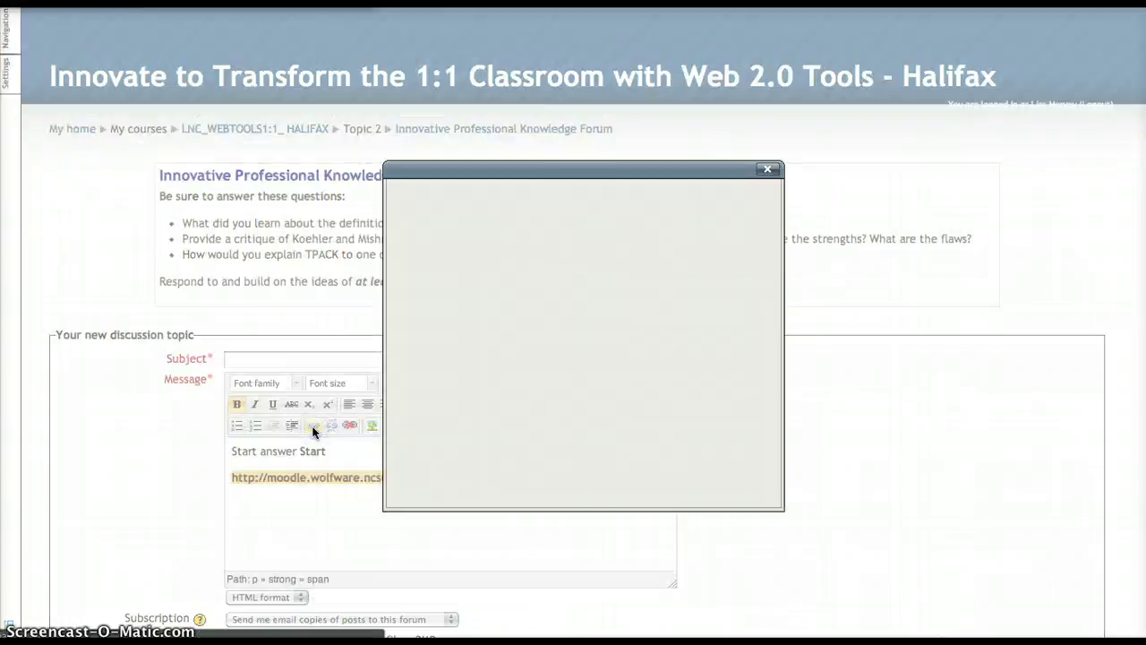
click(517, 229)
key(ctrl+v)
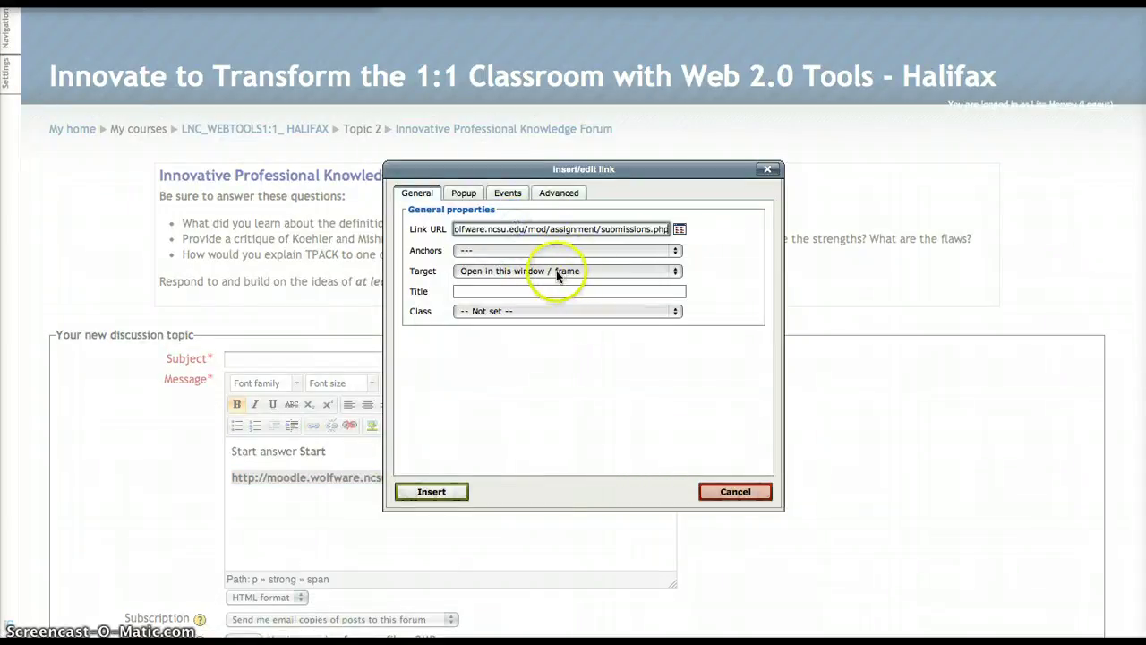
click(455, 491)
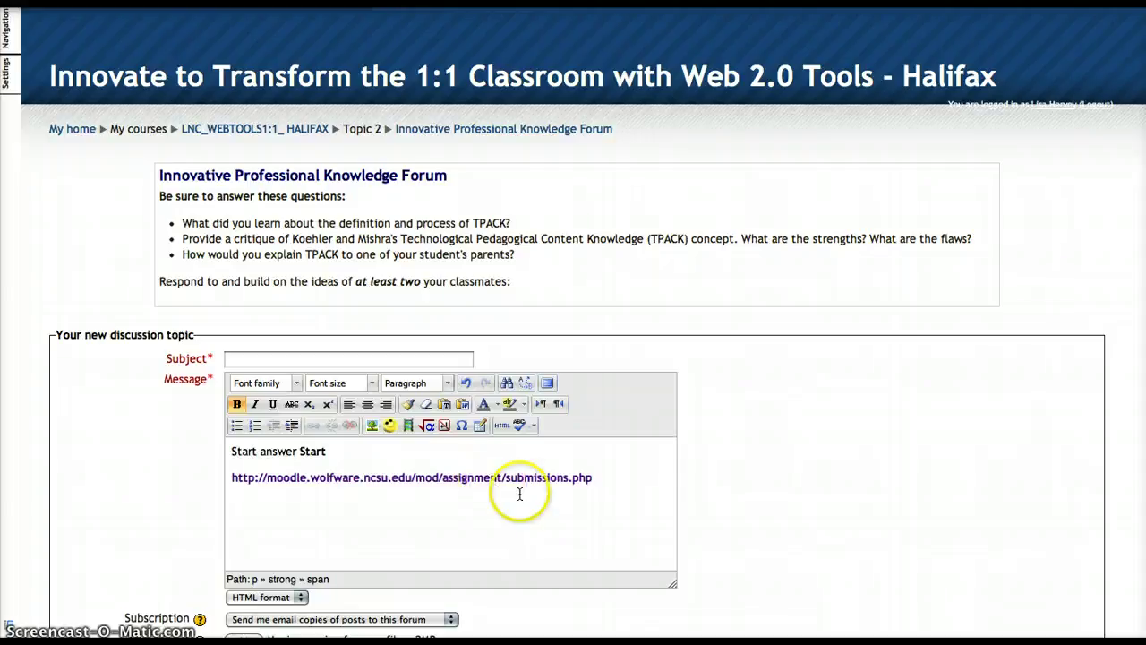
click(592, 482)
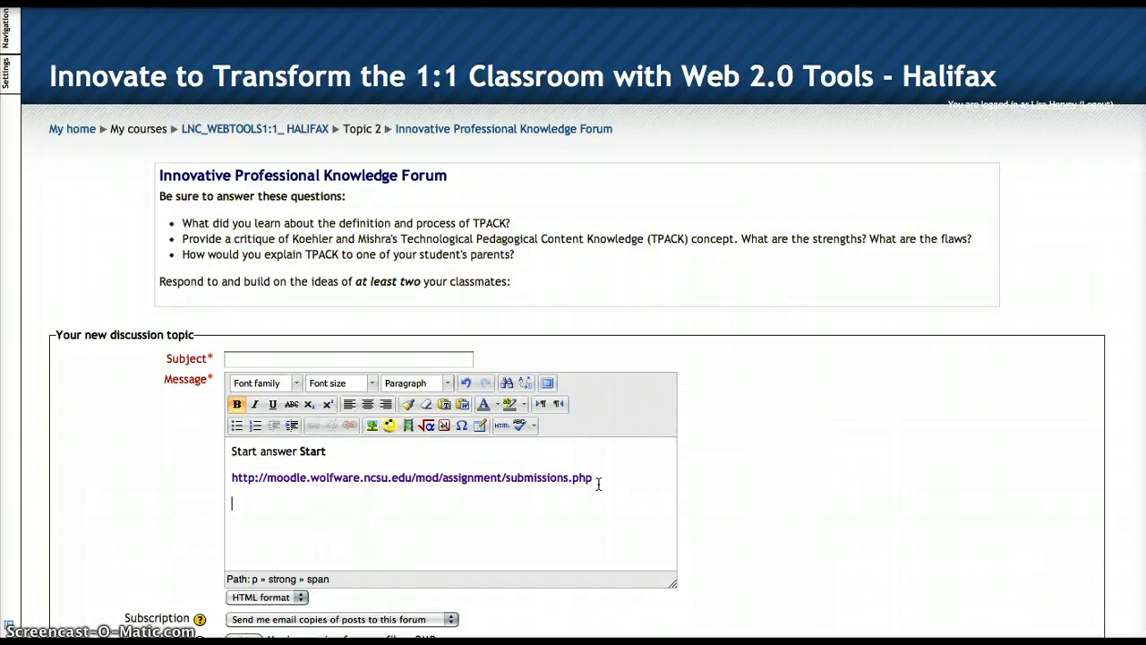
click(409, 475)
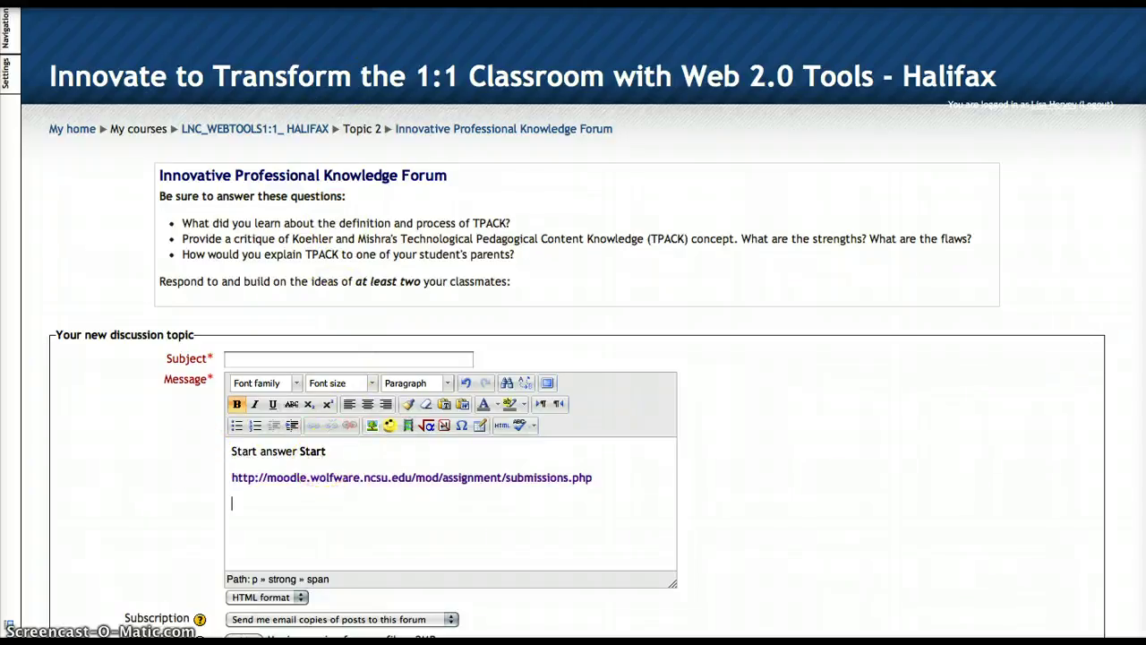
scroll(573, 358, down, 5)
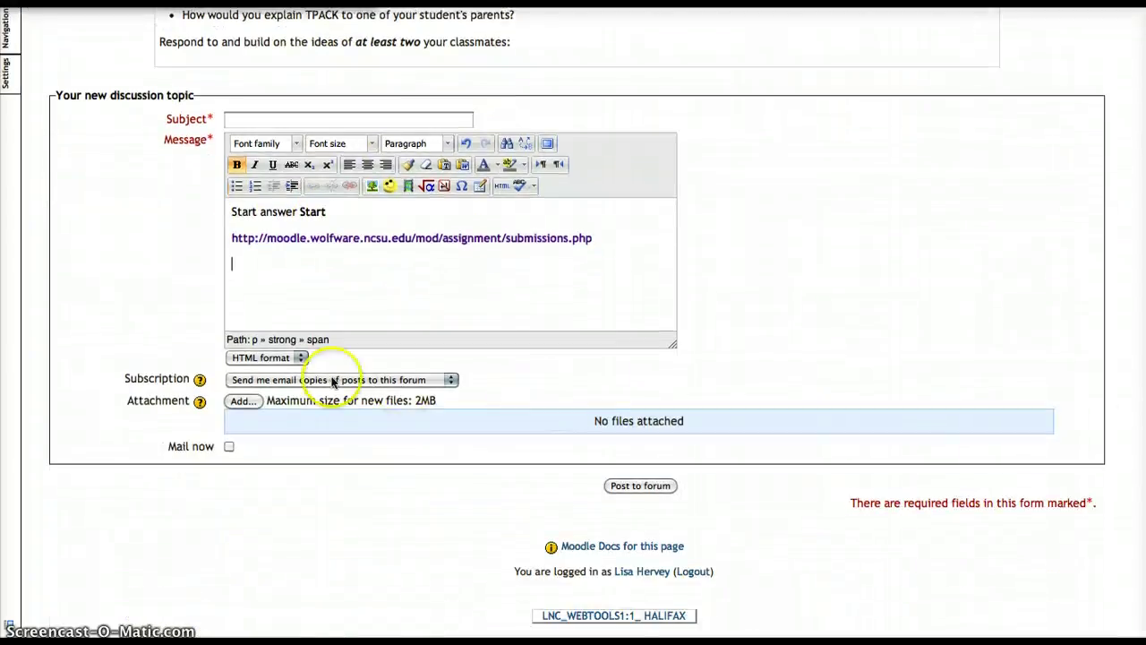
- Set subscription to 'I don't want email copies of posts to this forum', leave Mail now off, and post
click(451, 380)
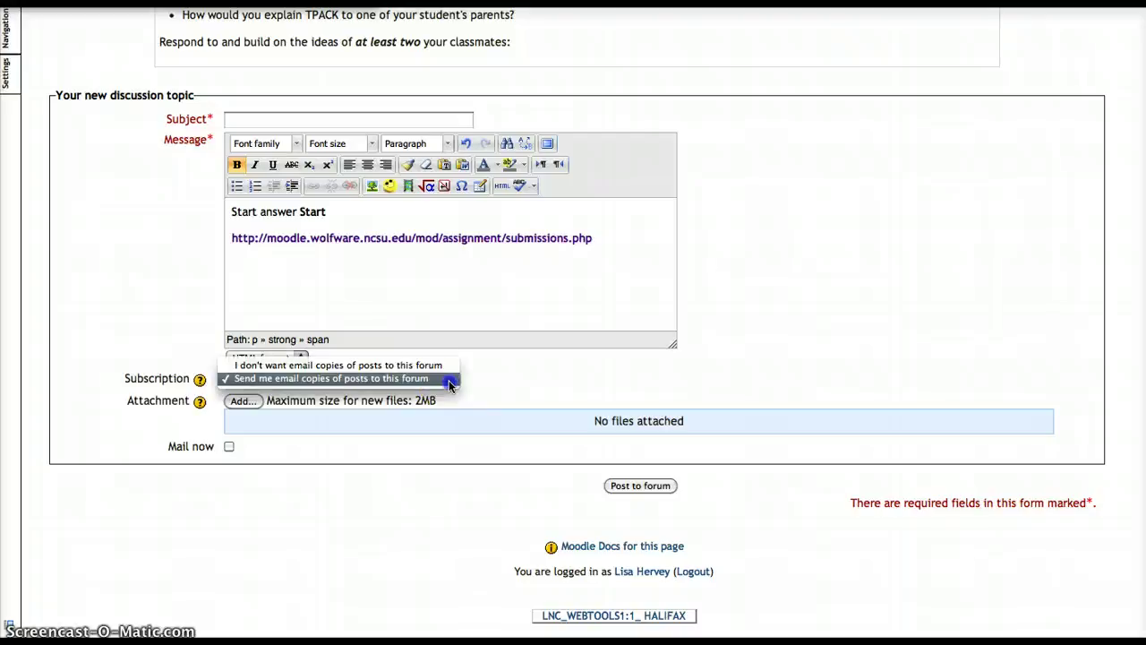
click(392, 366)
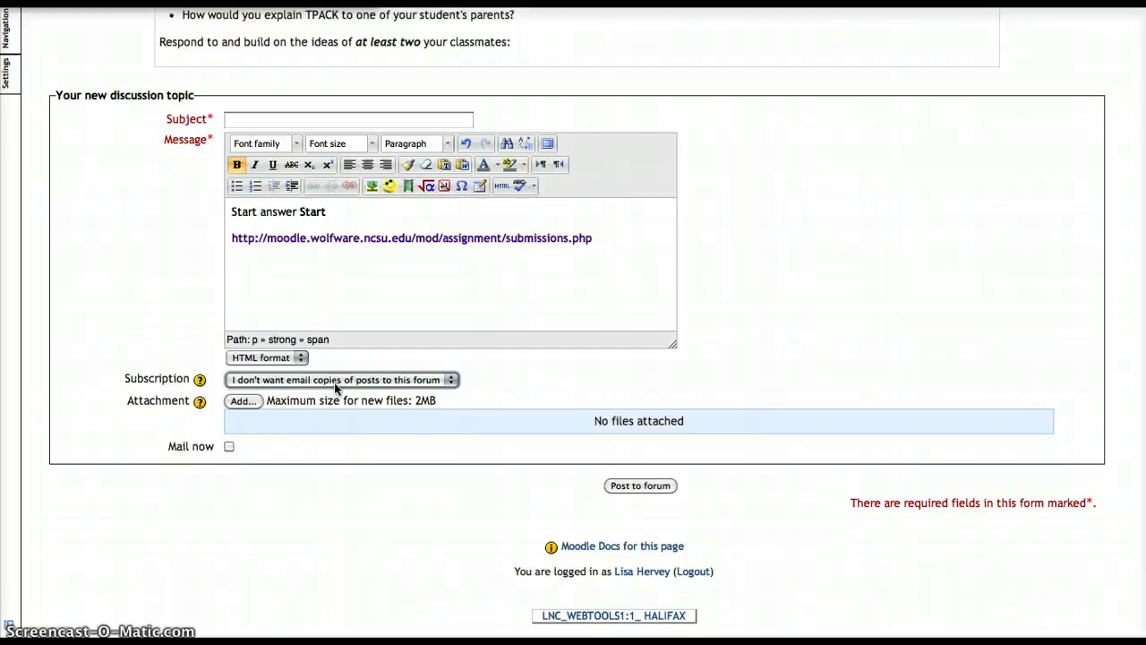
click(228, 446)
click(228, 446)
click(639, 489)
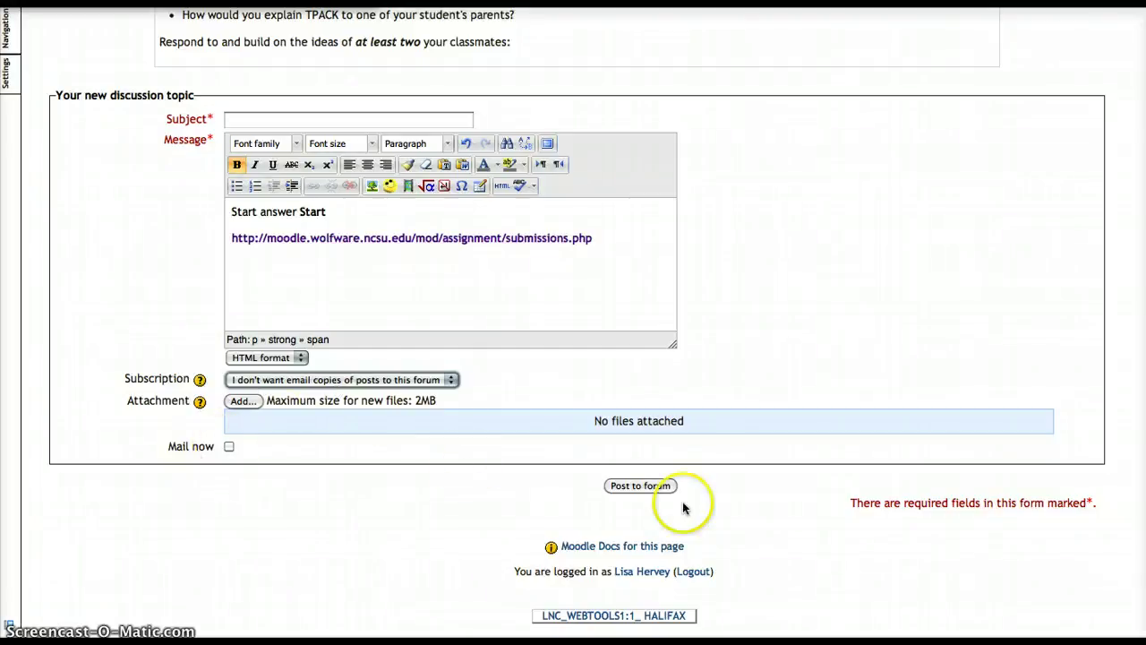